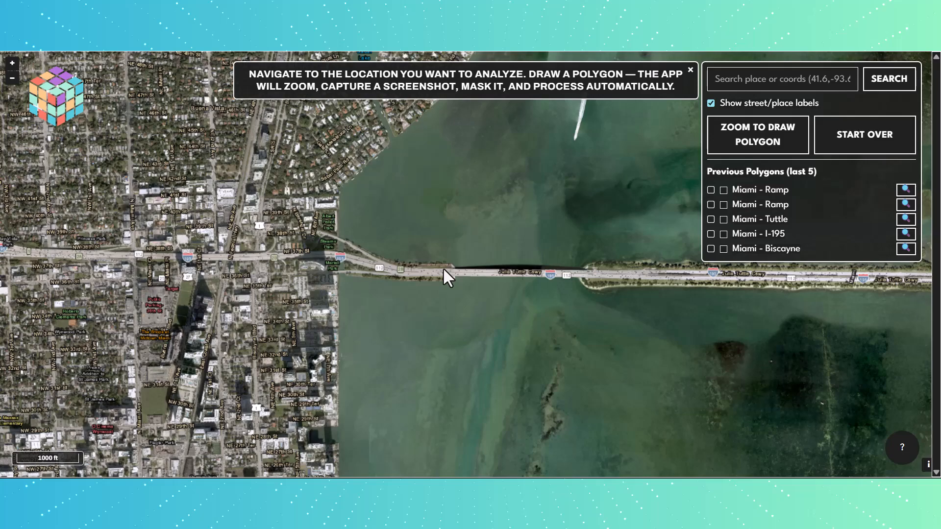
# Start polygon drawing over the I-195 W lanes where the ramp splits off east of Magnolia Park.
pyautogui.moveTo(464, 247); pyautogui.dragTo(431, 230)
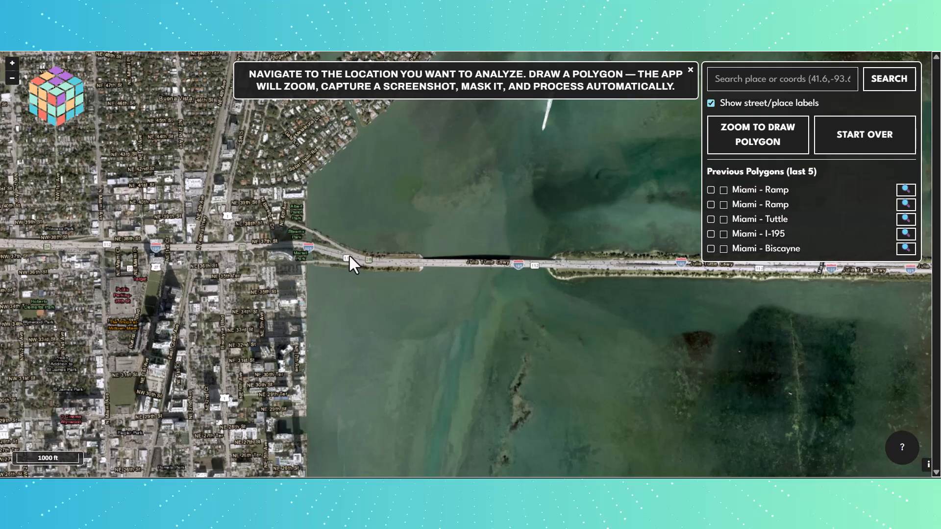
pyautogui.scroll(1, 349, 254)
pyautogui.scroll(1, 349, 256)
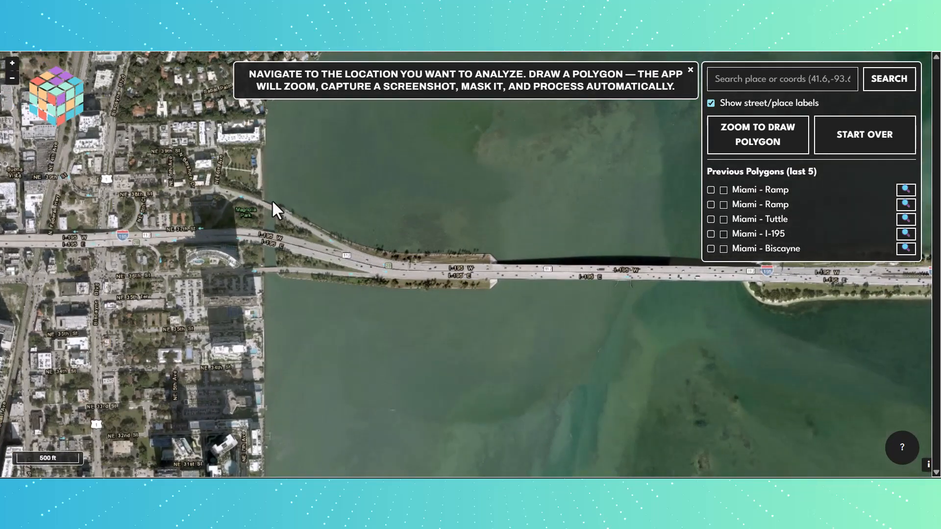
pyautogui.scroll(2, 277, 213)
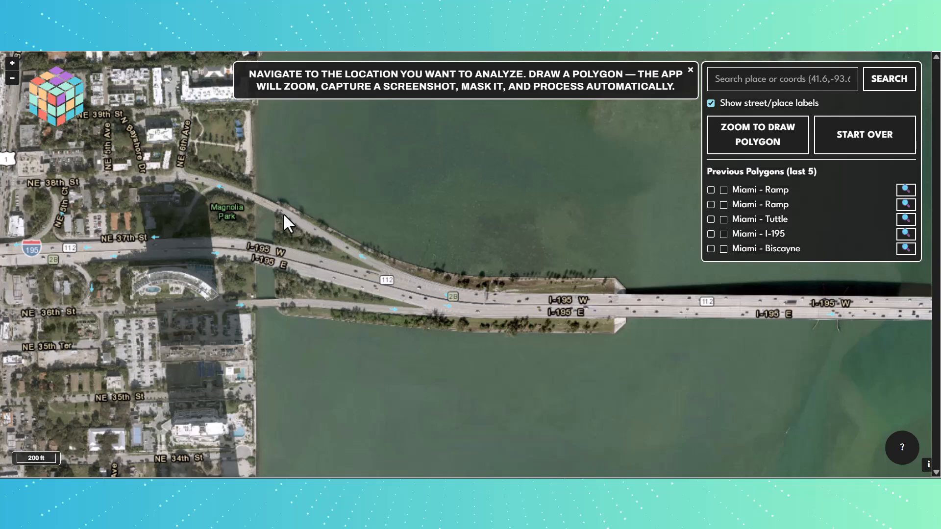
pyautogui.scroll(2, 291, 242)
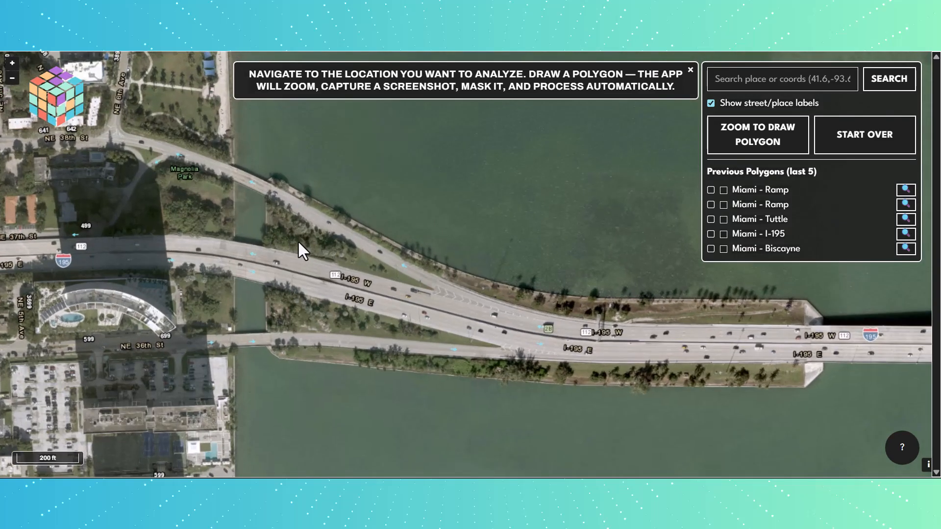
pyautogui.scroll(1, 284, 260)
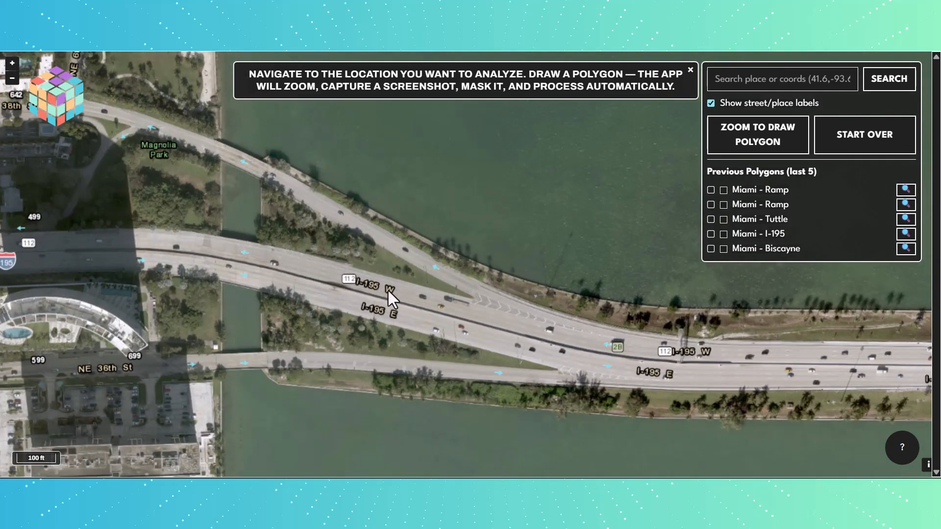
pyautogui.moveTo(388, 291); pyautogui.dragTo(370, 281)
pyautogui.scroll(2, 319, 275)
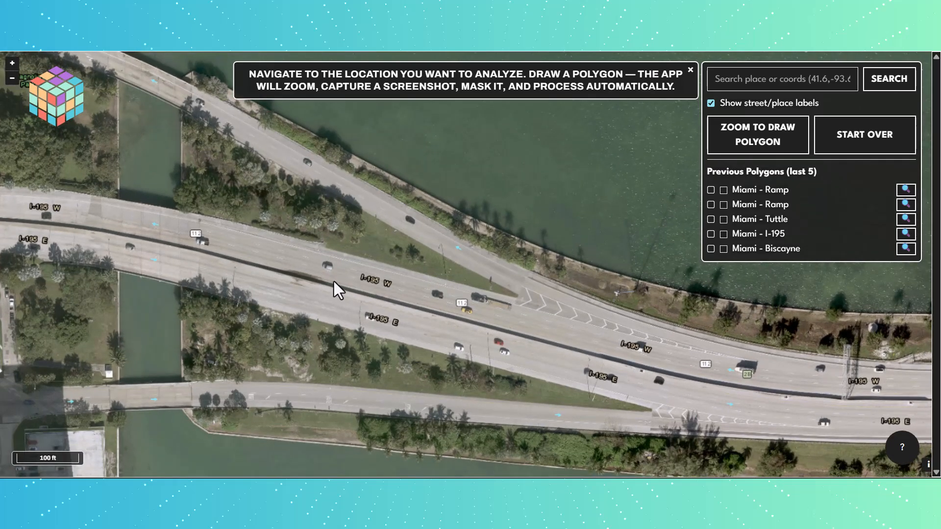
pyautogui.moveTo(333, 281); pyautogui.dragTo(271, 242)
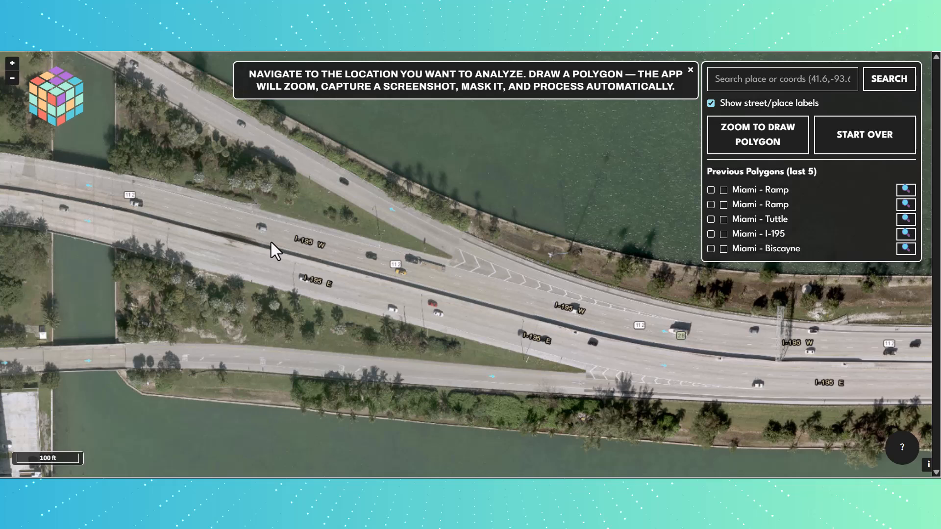
pyautogui.click(759, 140)
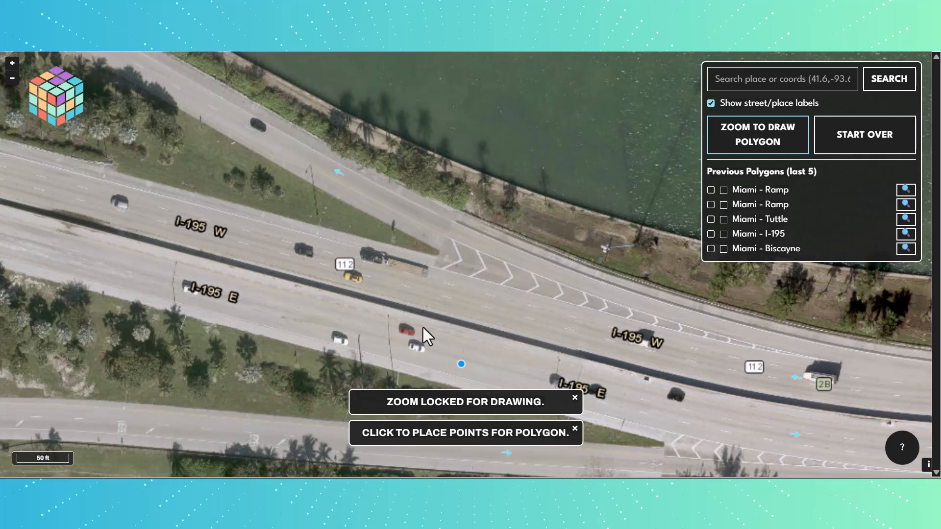
# Place the polygon's first corner on the north edge of I-195 W, beside the western 112 shield.
pyautogui.moveTo(312, 266); pyautogui.dragTo(584, 296)
pyautogui.moveTo(386, 249); pyautogui.dragTo(244, 241)
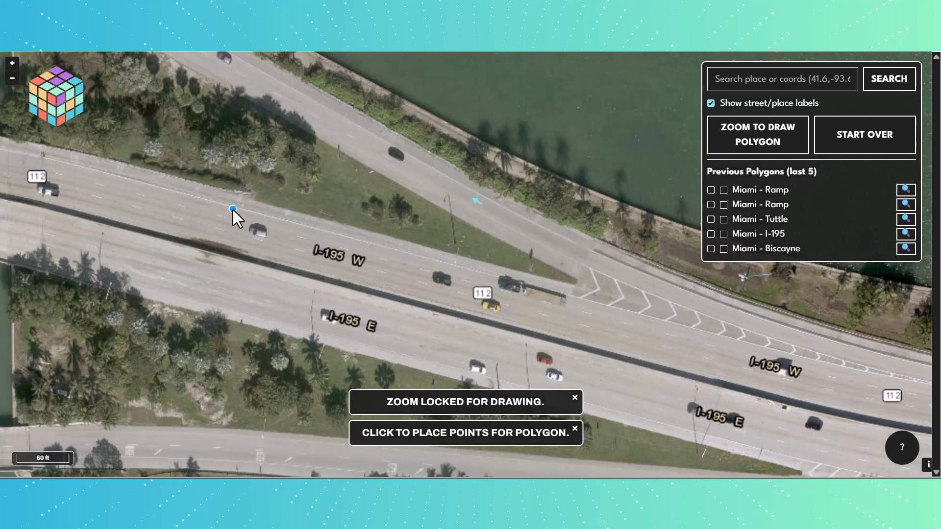
pyautogui.moveTo(140, 197); pyautogui.dragTo(242, 220)
pyautogui.click(113, 198)
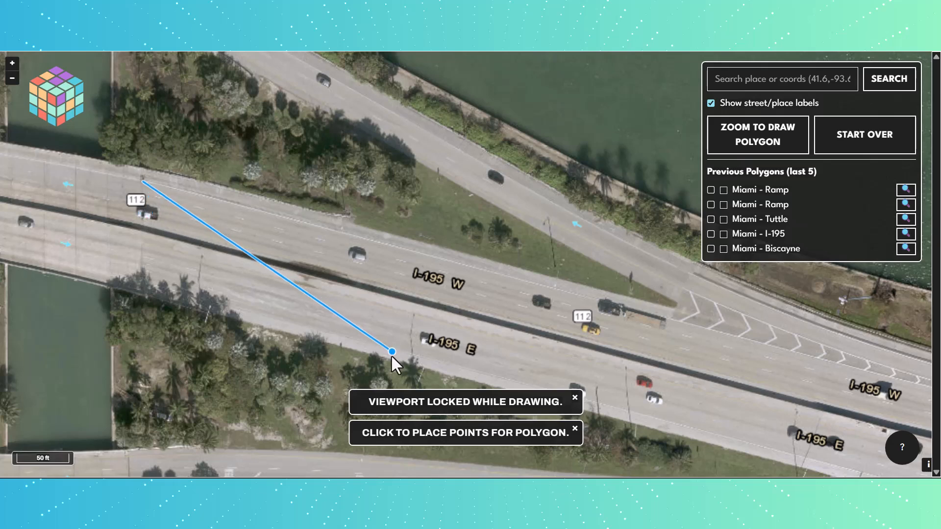
pyautogui.press('ctrl')
pyautogui.press('ctrl')
pyautogui.press('ctrl')
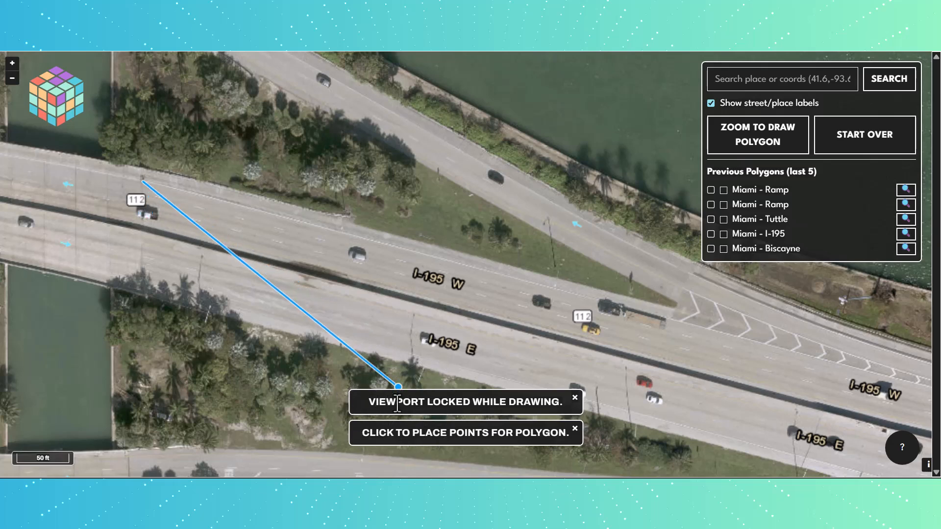
# Trace the polygon's south edge along the I-195 median, from the western 112 shield to beyond the ramp split.
pyautogui.click(145, 221)
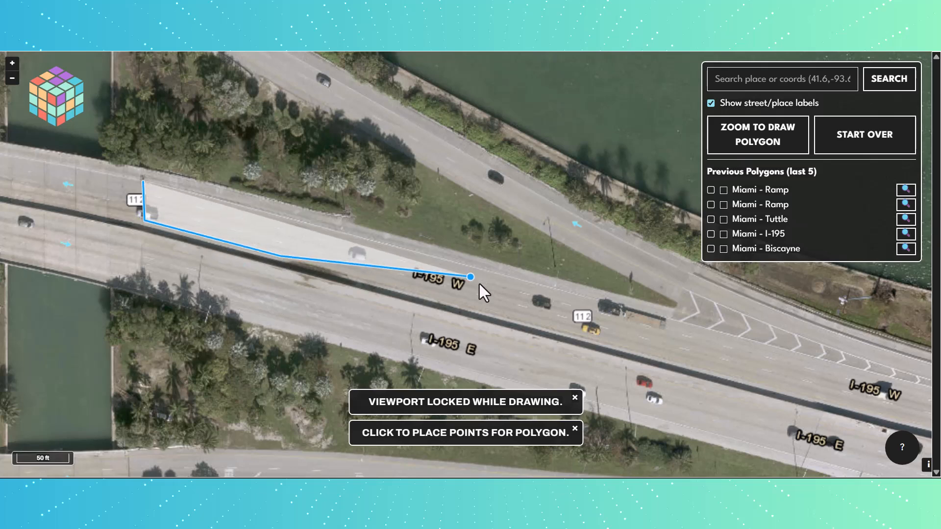
pyautogui.click(484, 309)
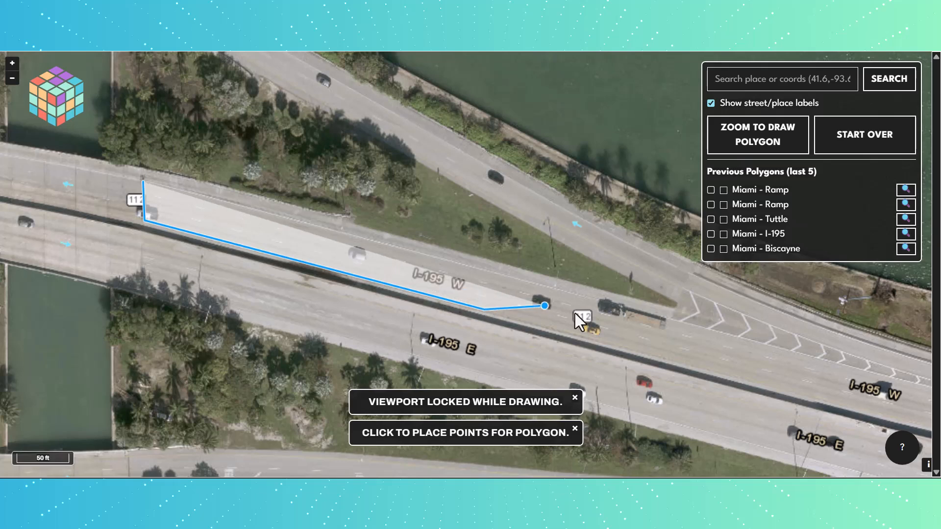
pyautogui.click(721, 374)
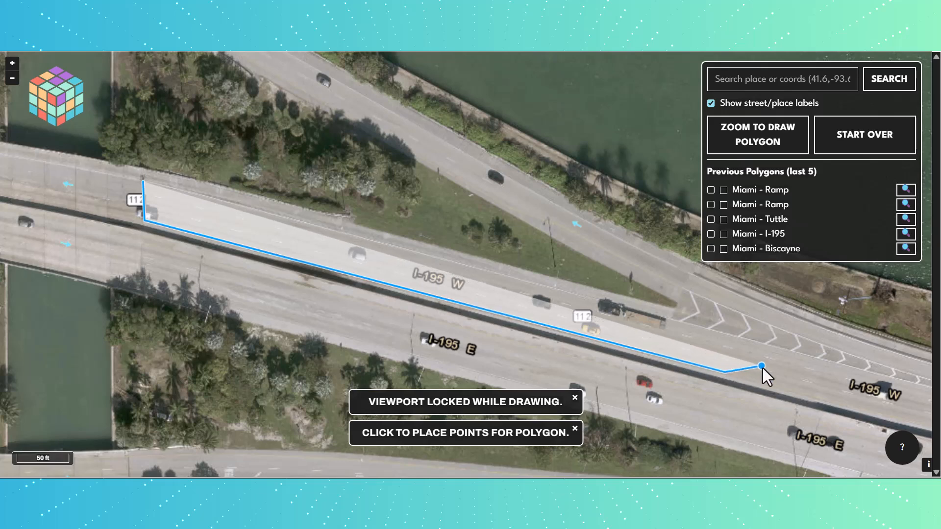
pyautogui.click(837, 404)
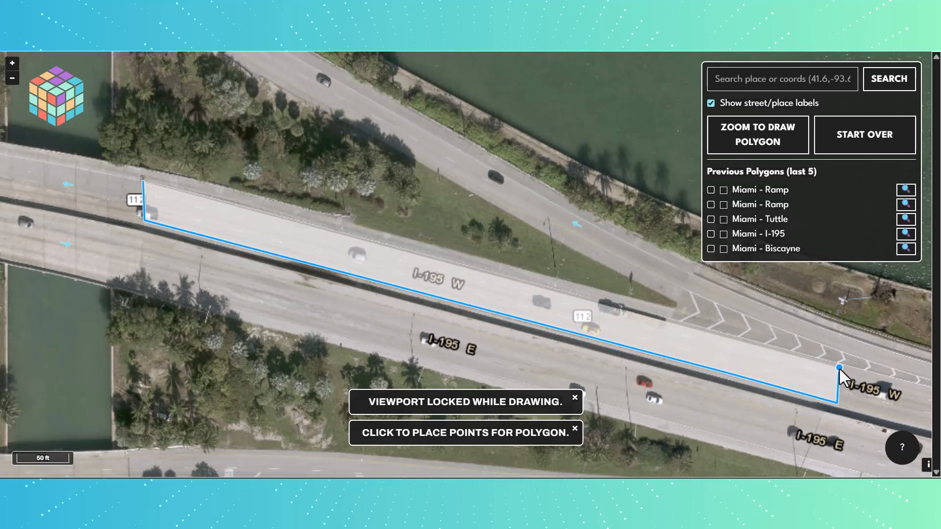
# Trace the polygon's east end and north edge along I-195 W, then close it at the first corner.
pyautogui.click(845, 366)
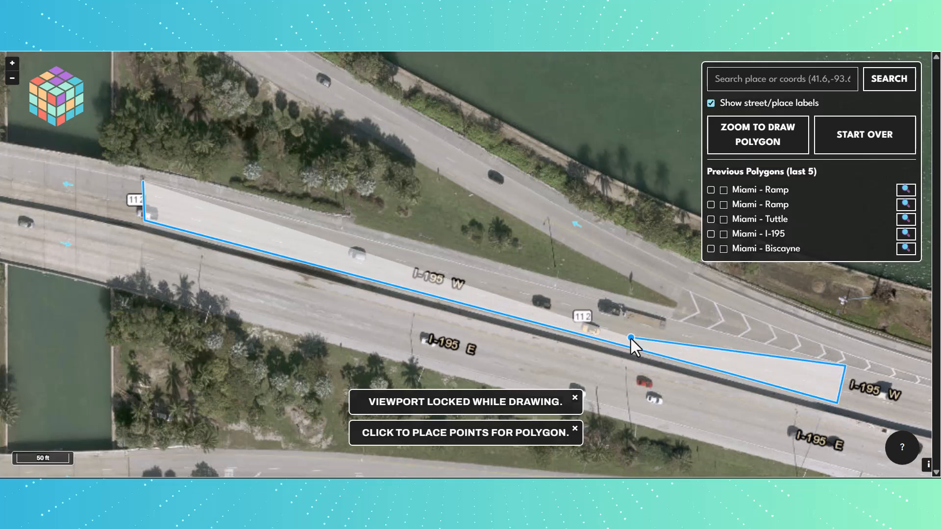
pyautogui.click(577, 296)
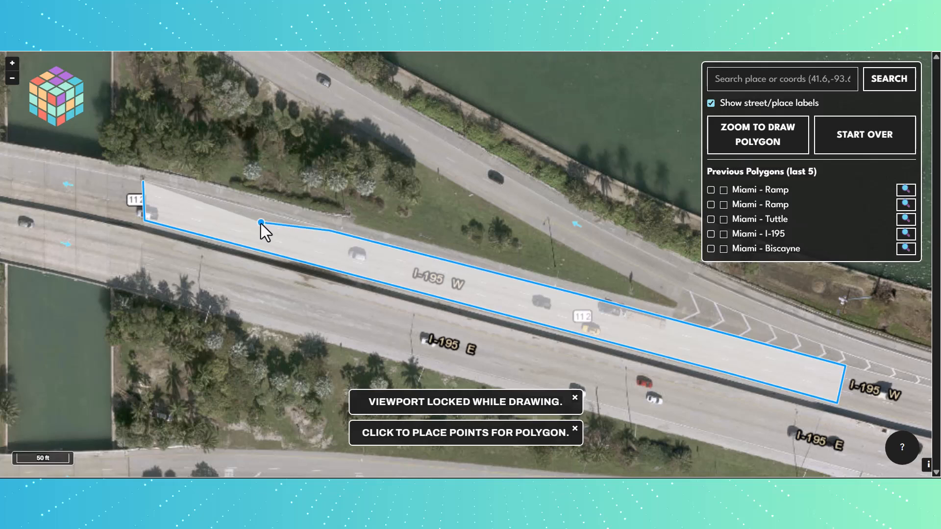
pyautogui.click(228, 204)
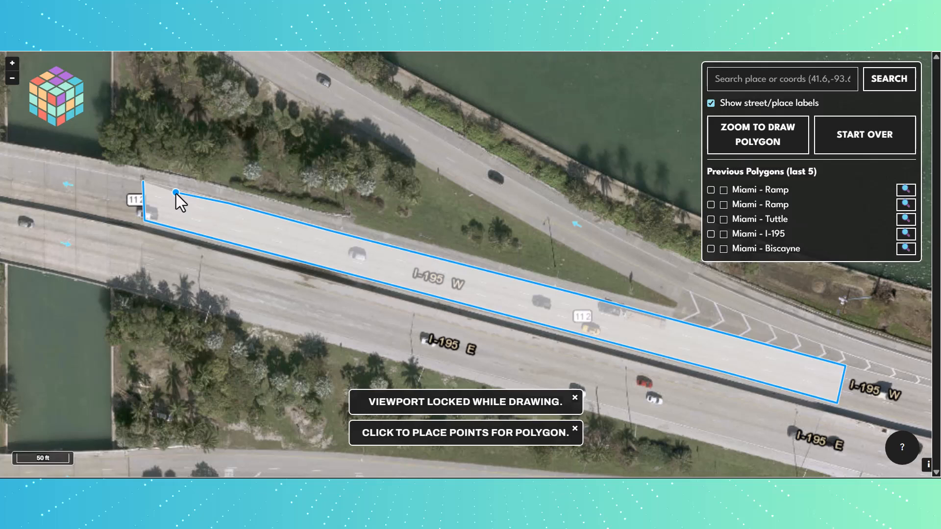
pyautogui.click(143, 182)
pyautogui.click(144, 183)
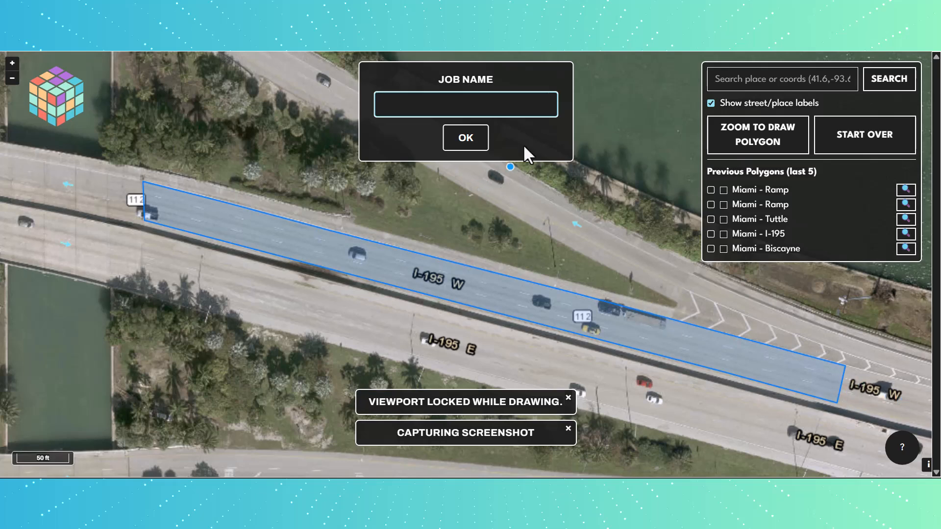
# Name the job "Miami - I-195", submit it for processing and continue to another polygon.
pyautogui.write('Miami - I-195')
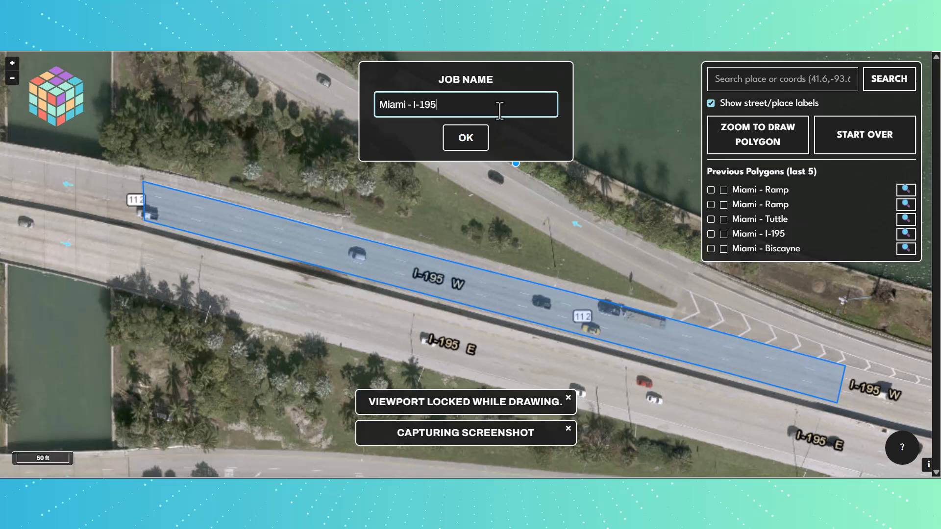
pyautogui.click(468, 139)
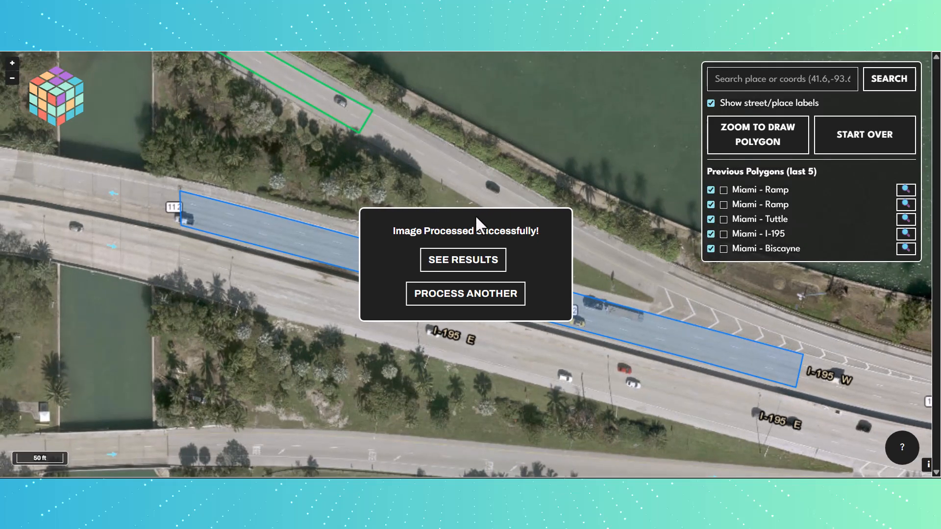
pyautogui.click(476, 307)
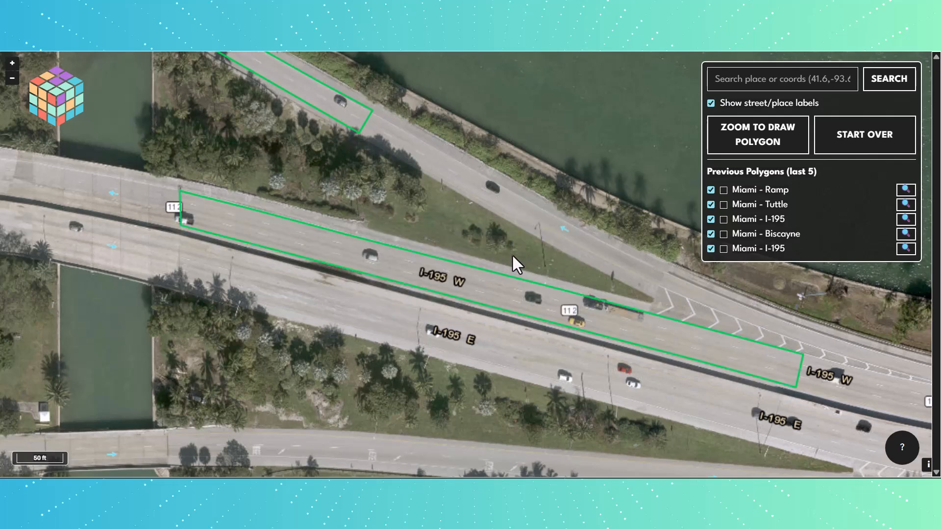
# Try to start another polygon over I-195 east of the processed section.
pyautogui.scroll(1, 513, 256)
pyautogui.moveTo(512, 255); pyautogui.dragTo(275, 222)
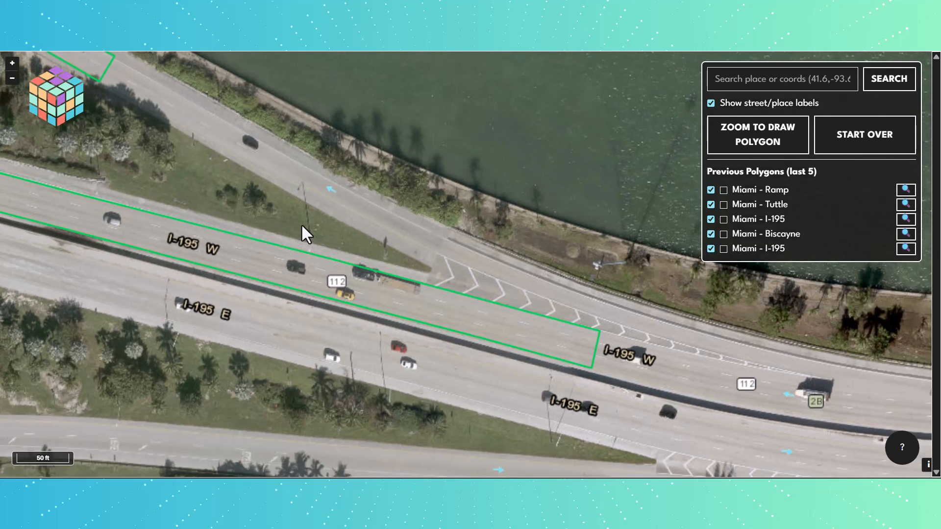
pyautogui.moveTo(617, 304)
pyautogui.mouseDown()
pyautogui.moveTo(534, 262)
pyautogui.moveTo(334, 250)
pyautogui.moveTo(221, 228)
pyautogui.mouseUp()
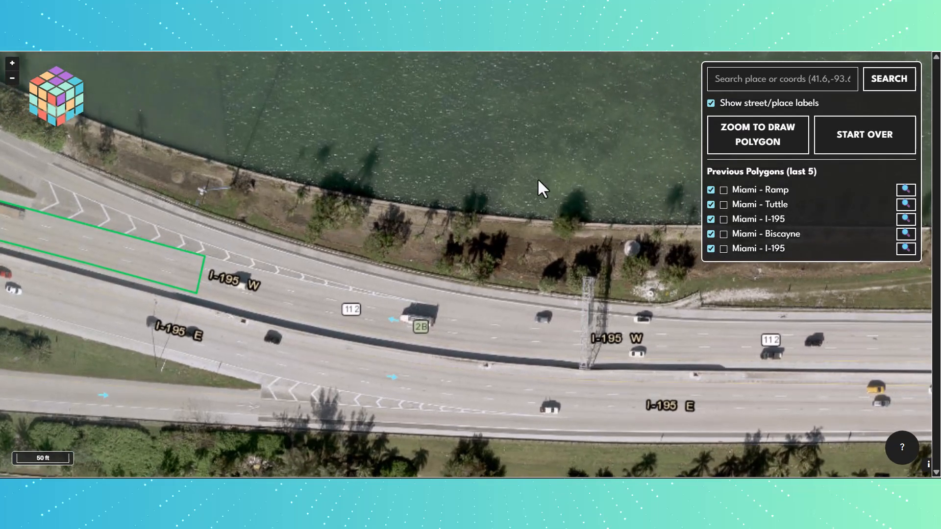
pyautogui.click(750, 138)
pyautogui.click(750, 138)
# Locate the last-listed Miami - I-195 polygon on the map and inspect the highway just east of it.
pyautogui.moveTo(272, 315); pyautogui.dragTo(166, 301)
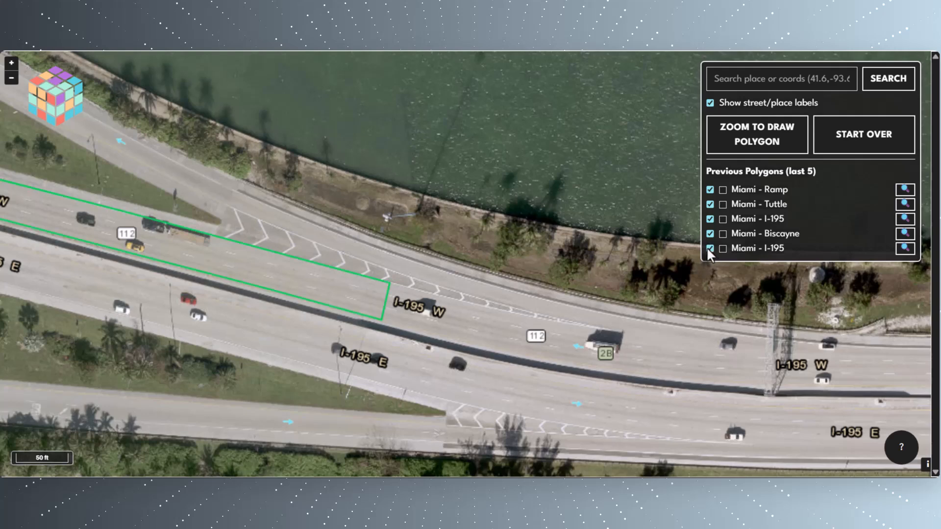
pyautogui.moveTo(696, 355); pyautogui.dragTo(470, 330)
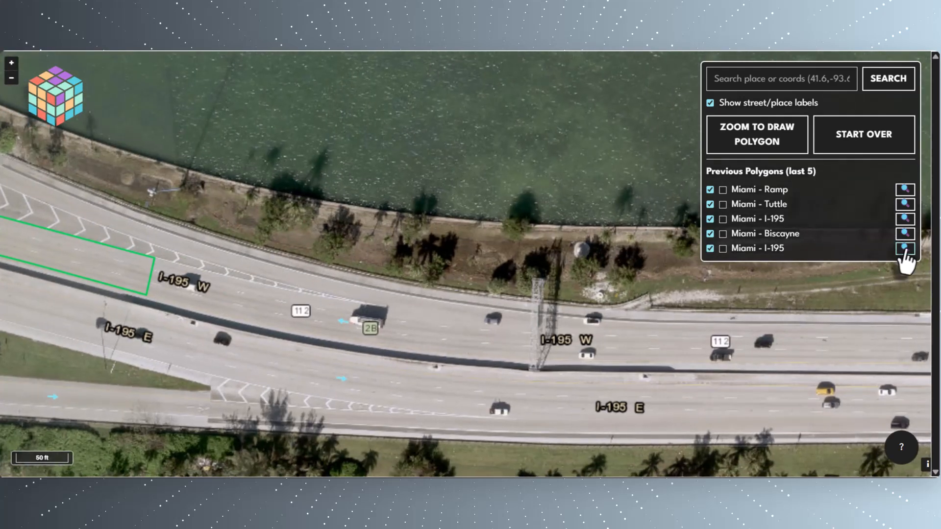
pyautogui.click(905, 248)
pyautogui.moveTo(804, 353); pyautogui.dragTo(191, 294)
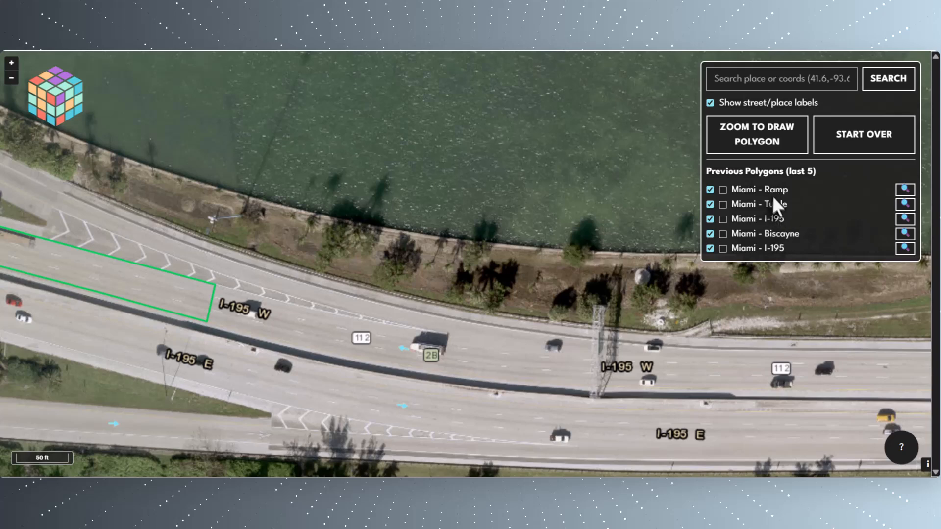